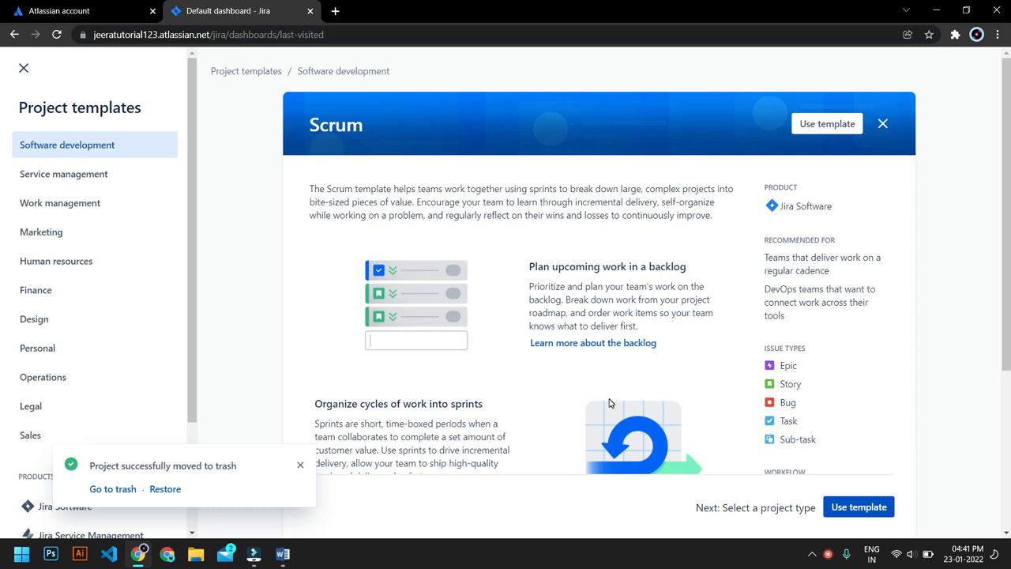
- Use the Scrum template for the new project and select the company-managed project type
click(882, 507)
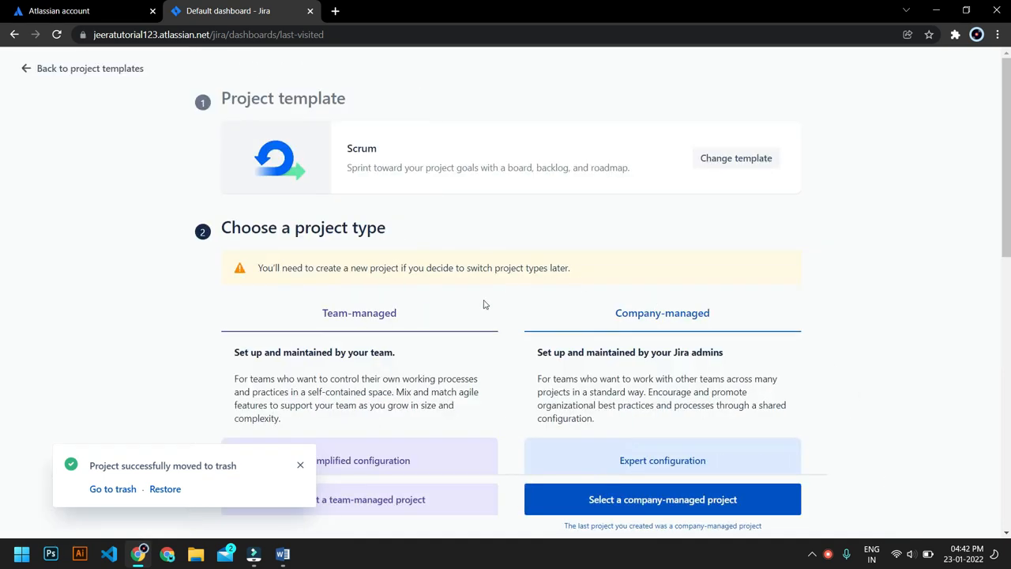
scroll(576, 334, down, 5)
scroll(525, 304, up, 3)
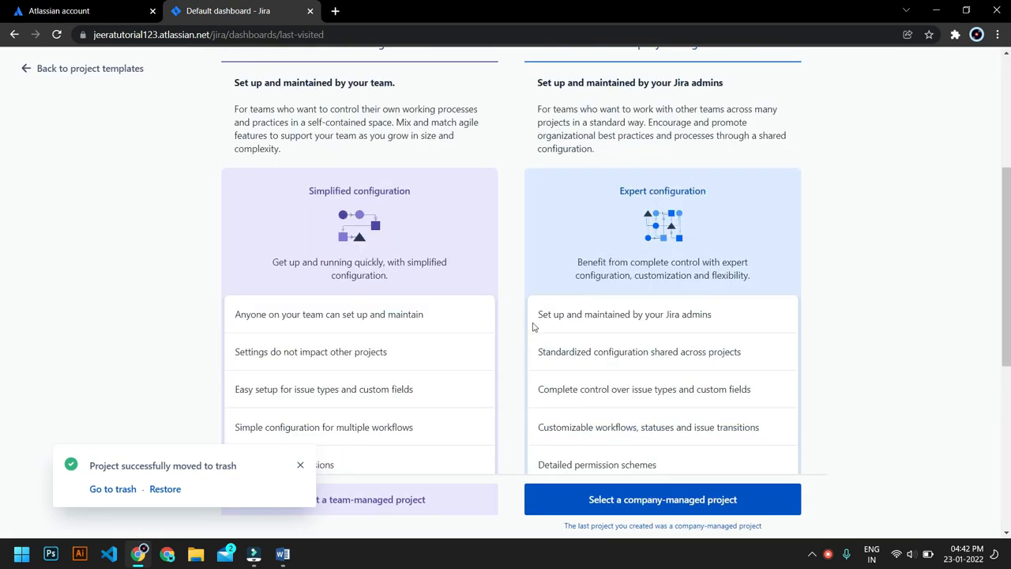
scroll(620, 295, down, 6)
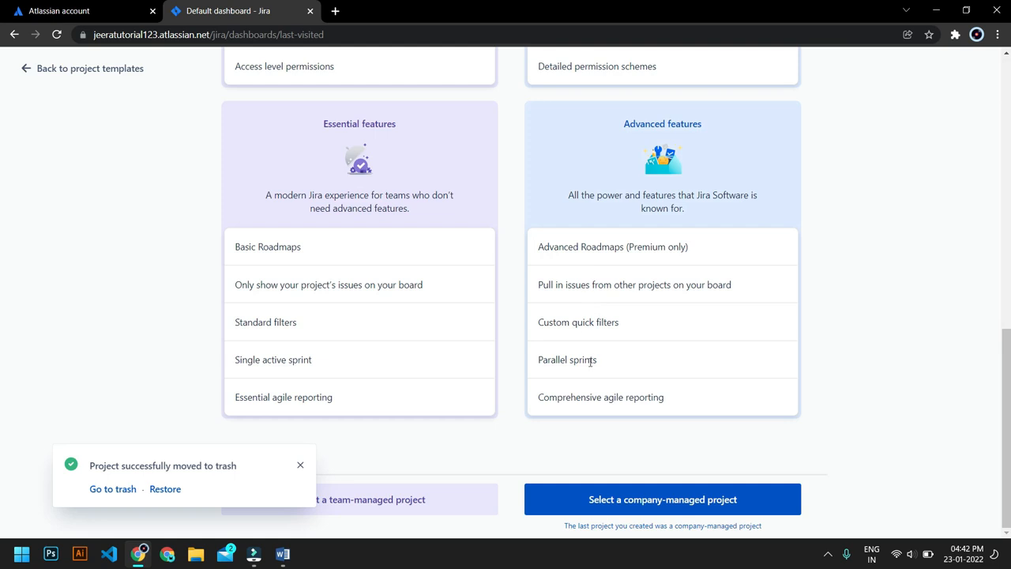
click(648, 502)
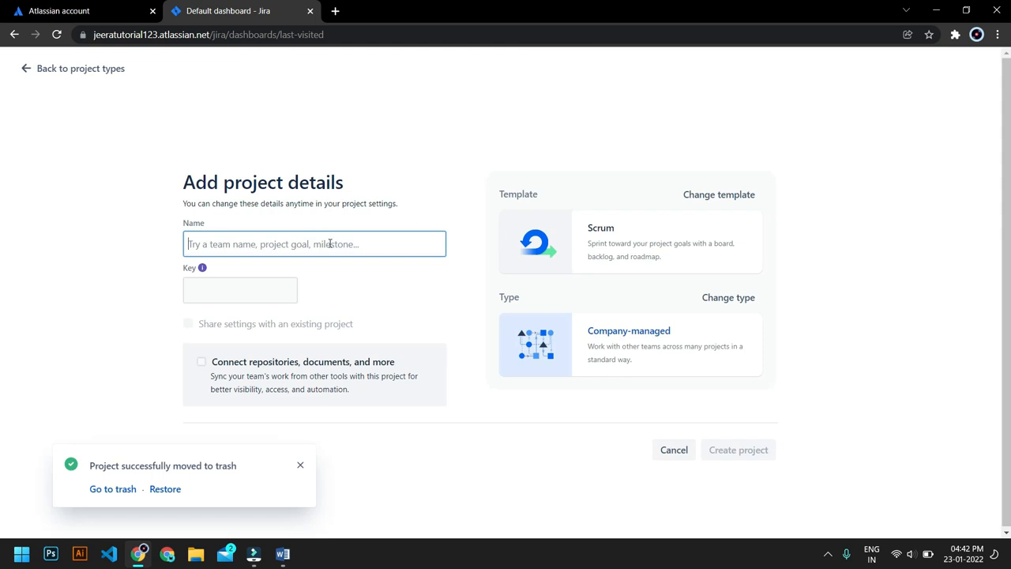
- Name the project "Scrum Board prjct" and create it with the suggested key
text(S)
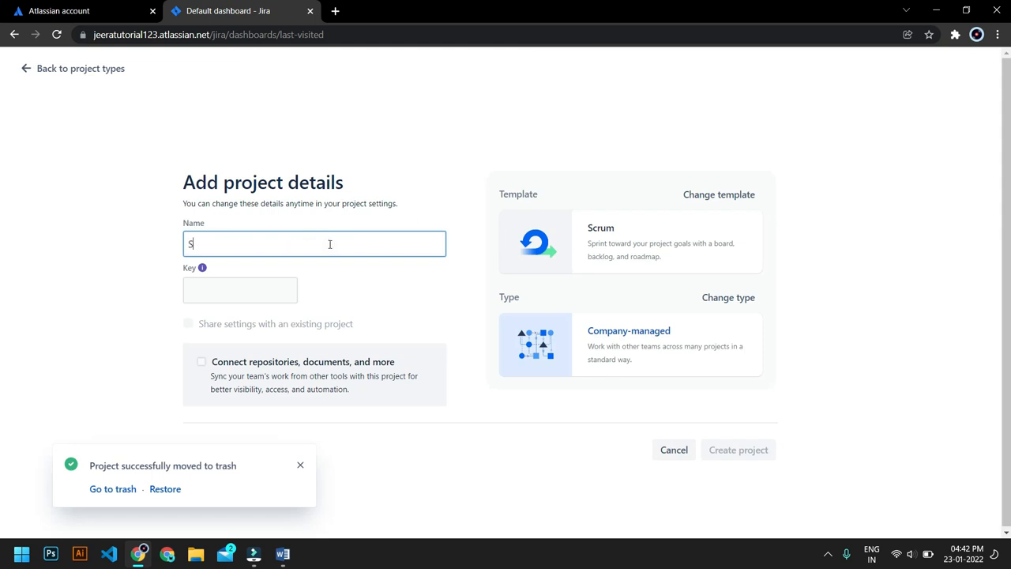
text(crum Bo)
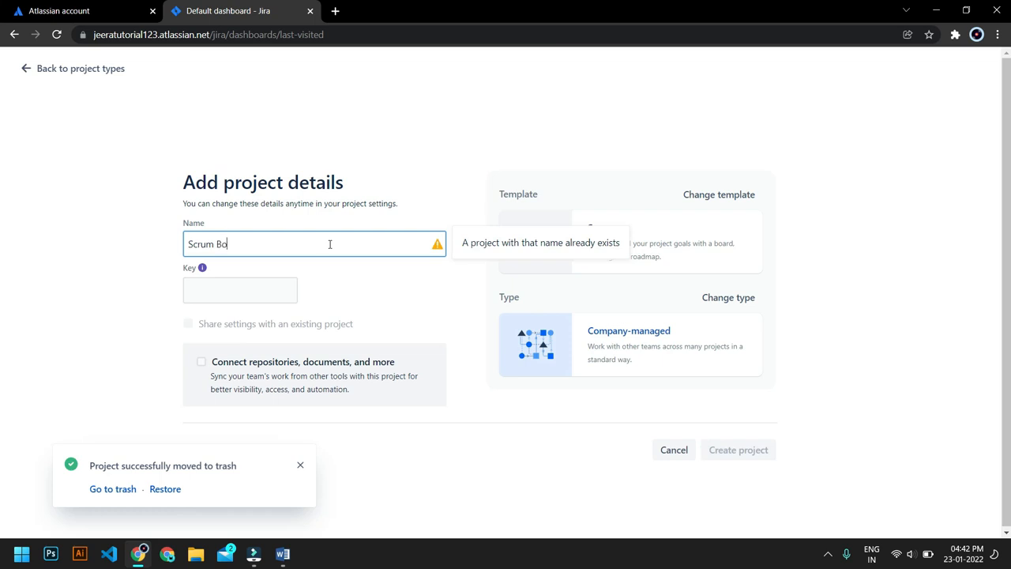
text(ard pr)
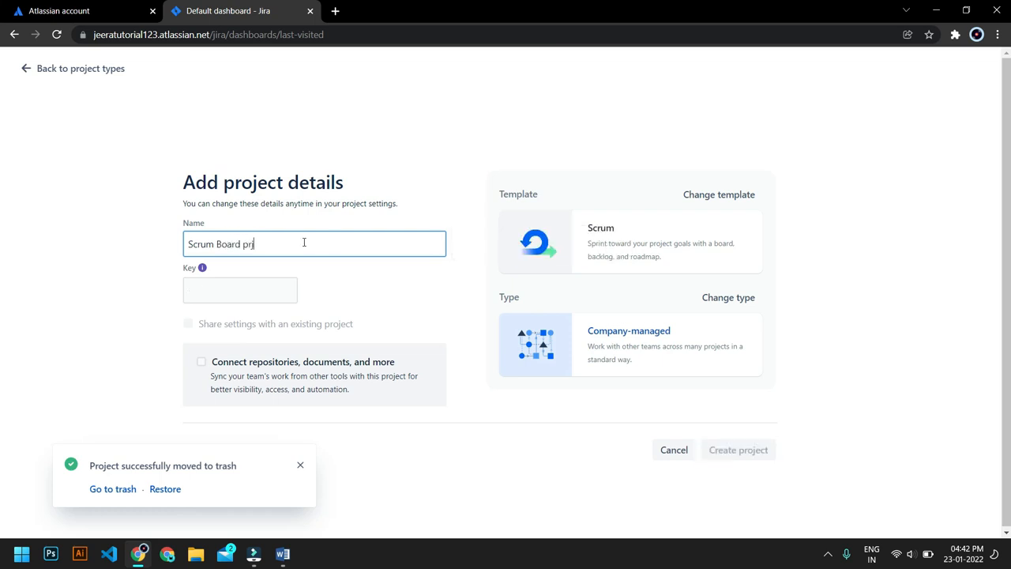
text(jct)
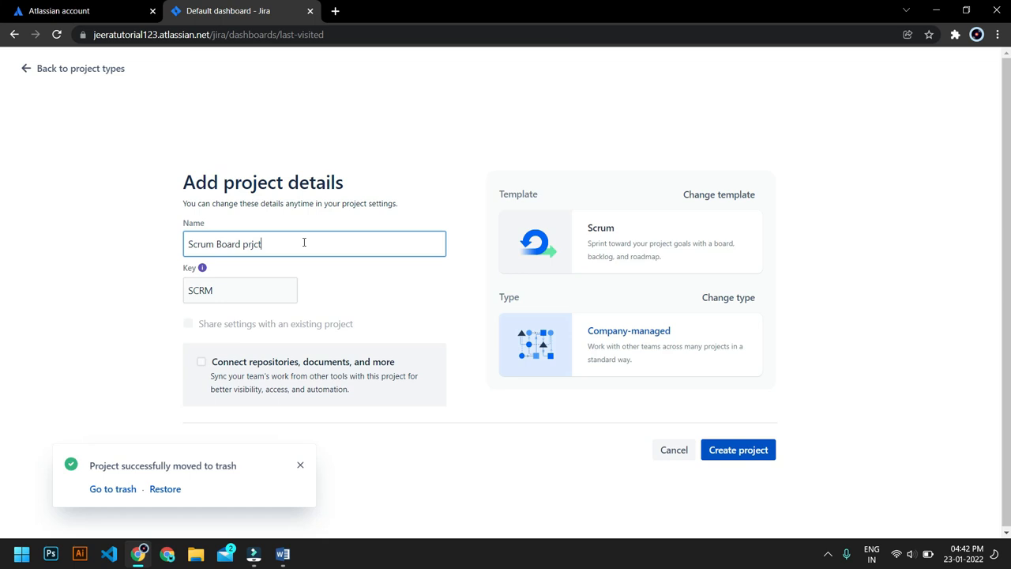
click(733, 449)
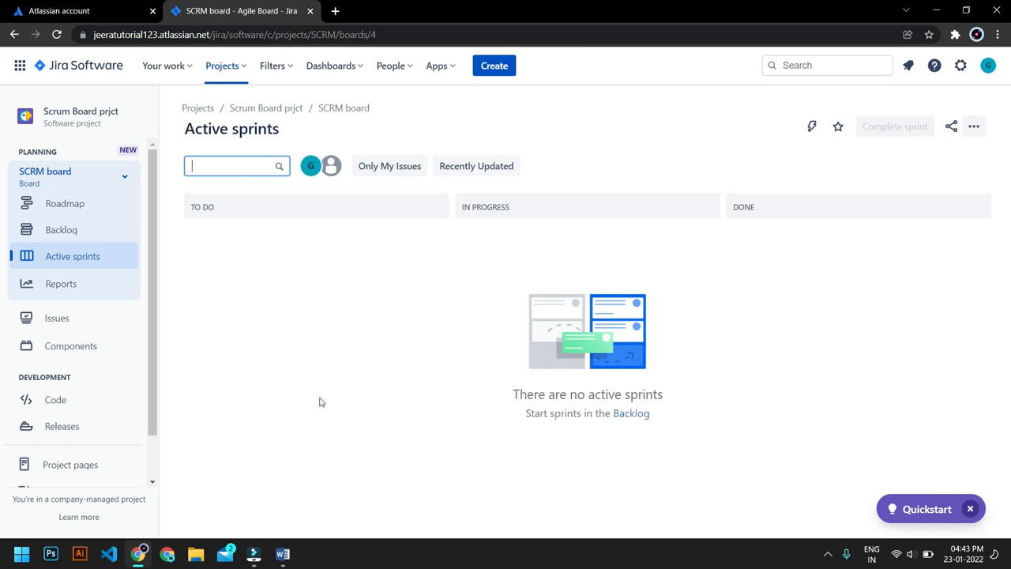
- Add two stories named "First Story" and "Second Story" to the project's backlog
click(108, 239)
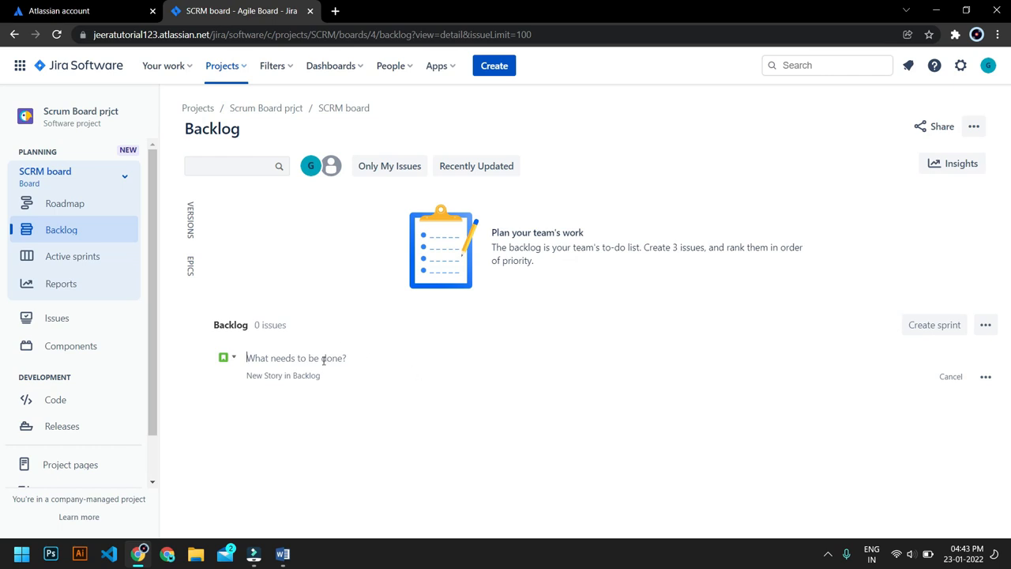
text(Firs)
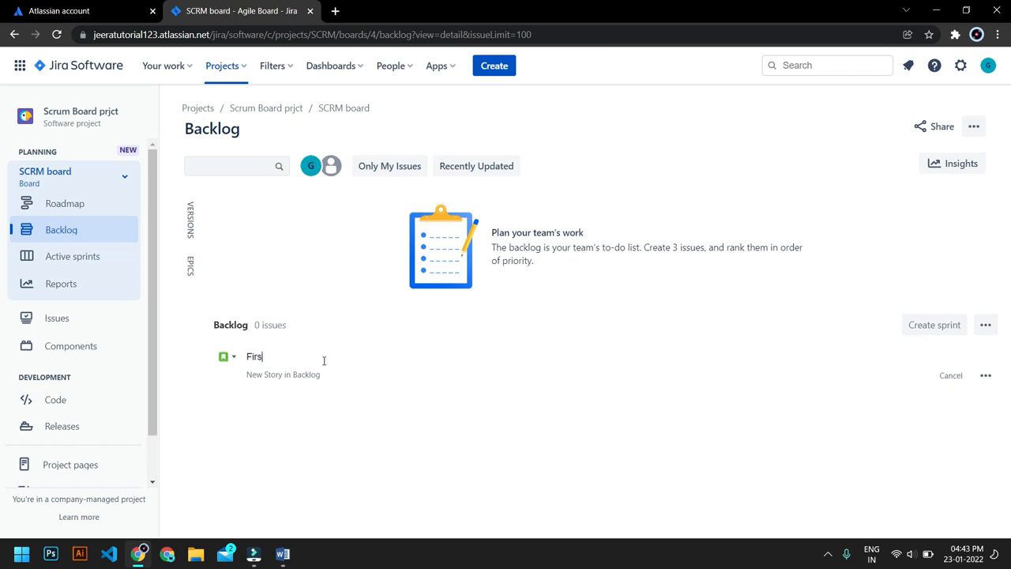
text(t Story)
key(Return)
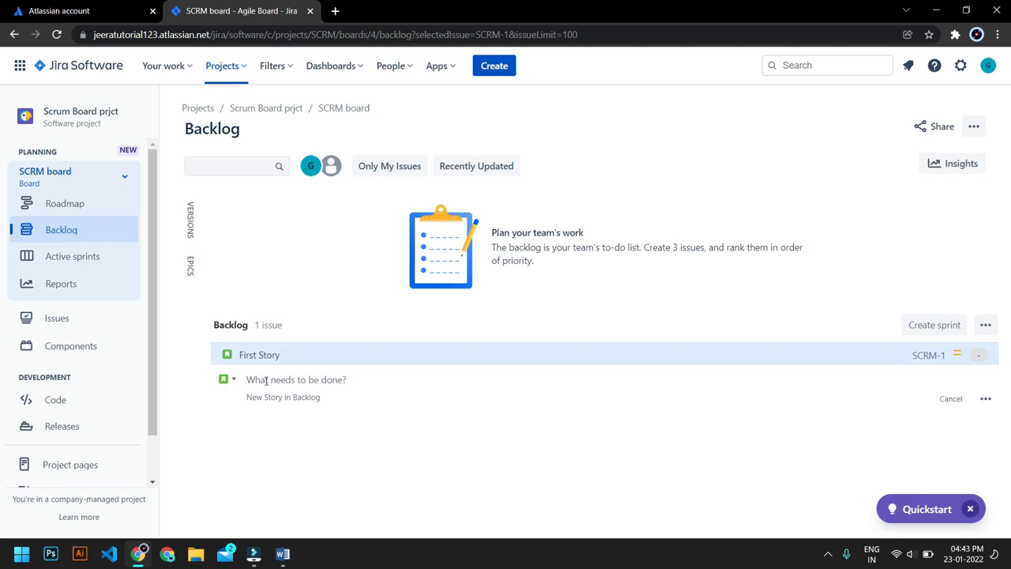
text(Secon)
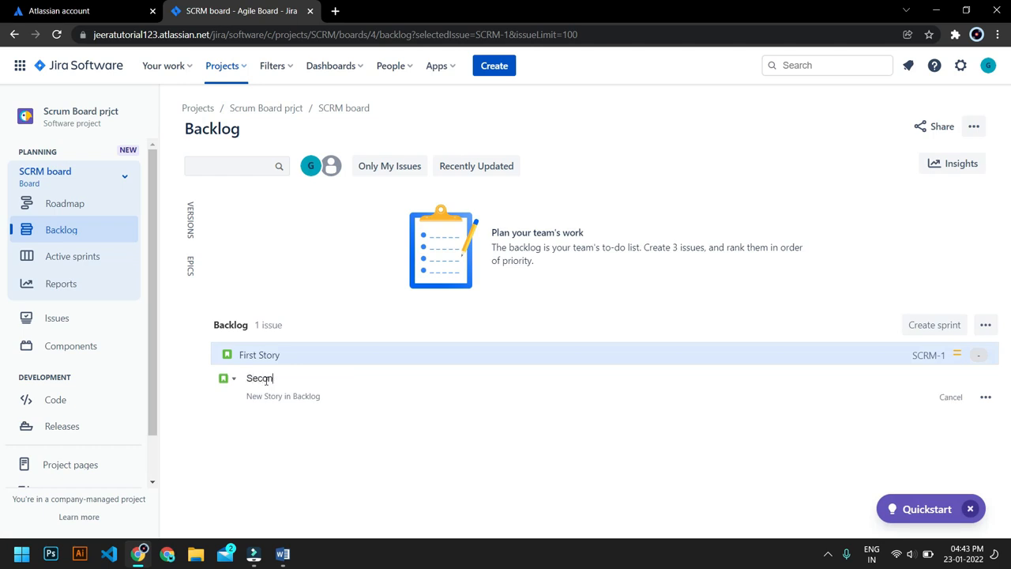
text(d Story)
key(Return)
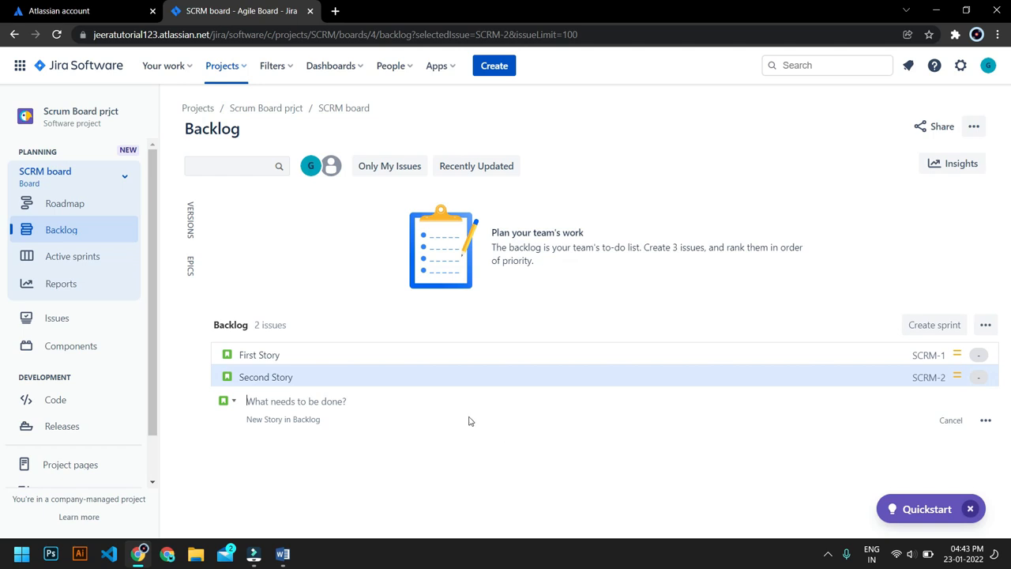
- Create a sprint and move First Story and Second Story from the backlog into it
click(945, 328)
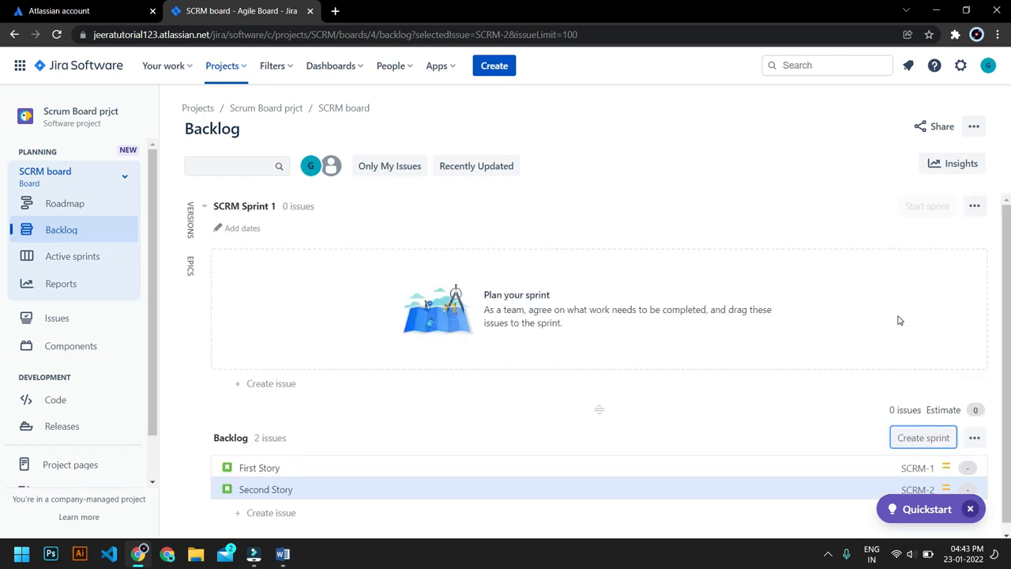
drag(373, 466, 374, 286)
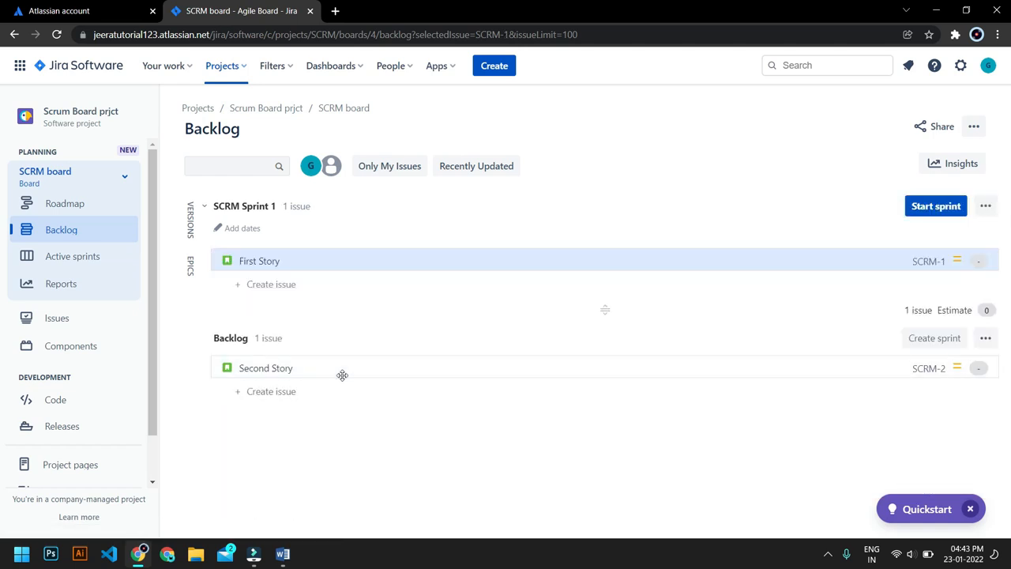
drag(343, 368, 388, 304)
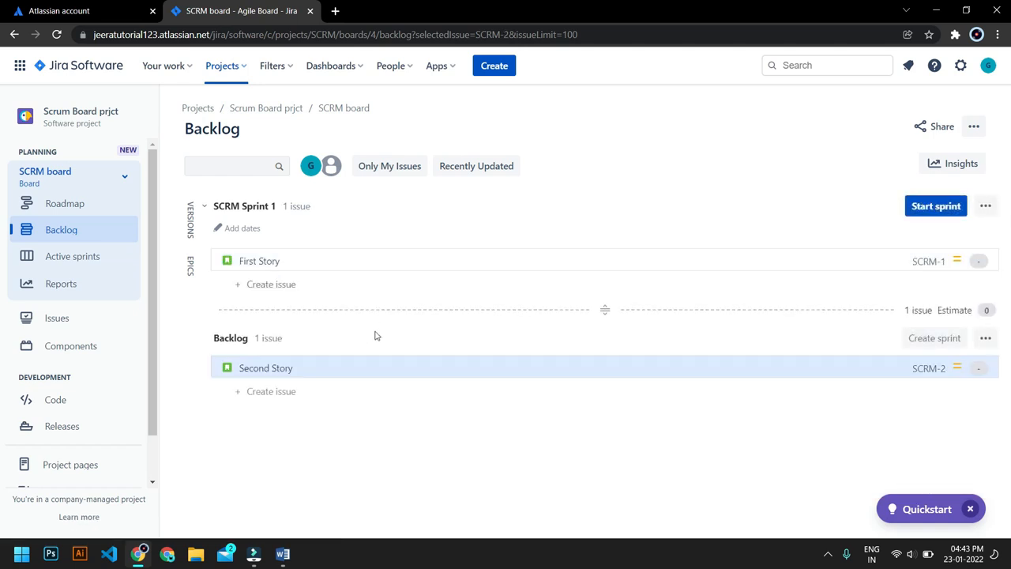
drag(342, 365, 350, 315)
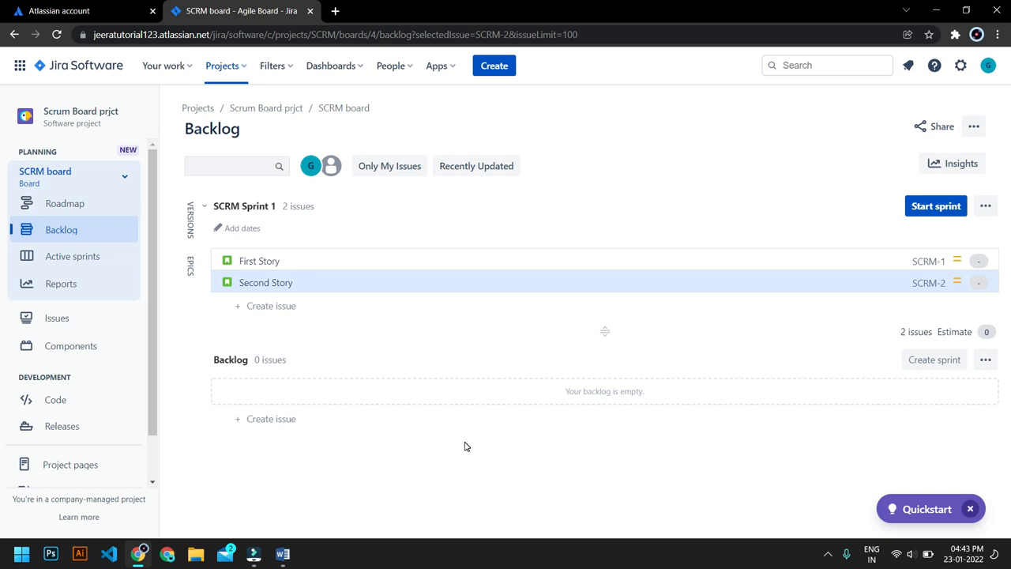
- Open First Story's details, dismiss the introduction message and set its story points to 2
click(418, 261)
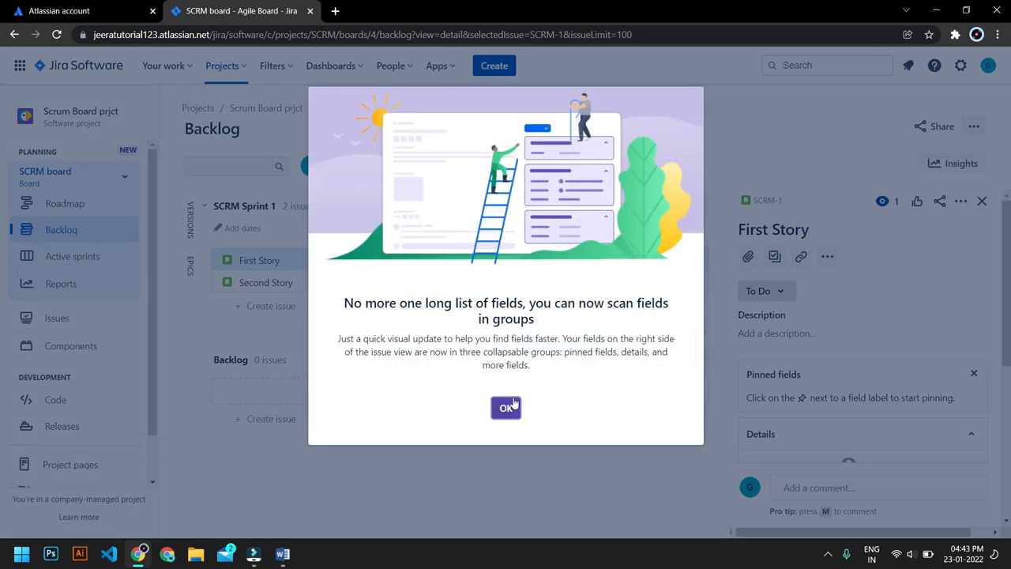
click(505, 406)
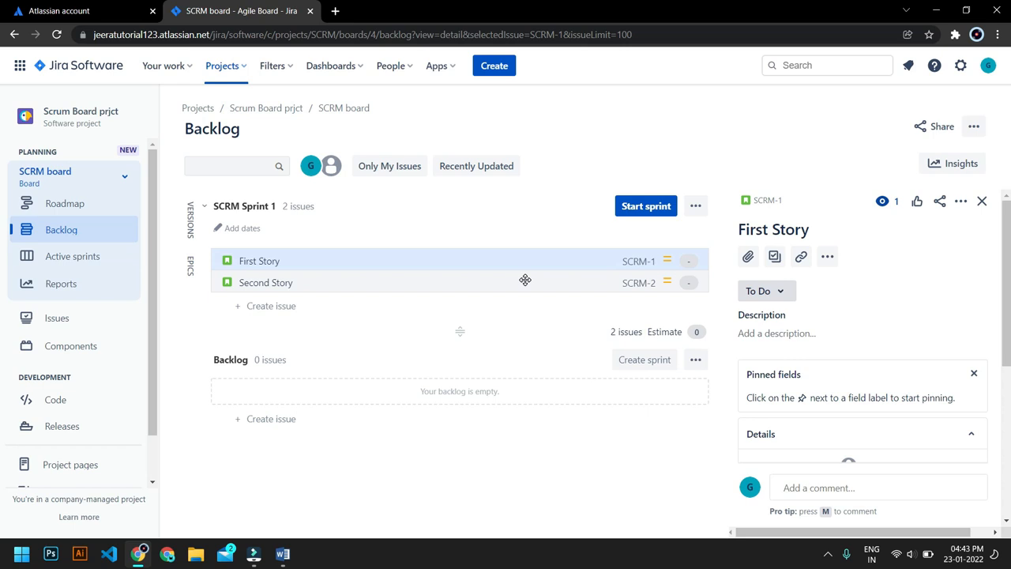
scroll(880, 384, down, 5)
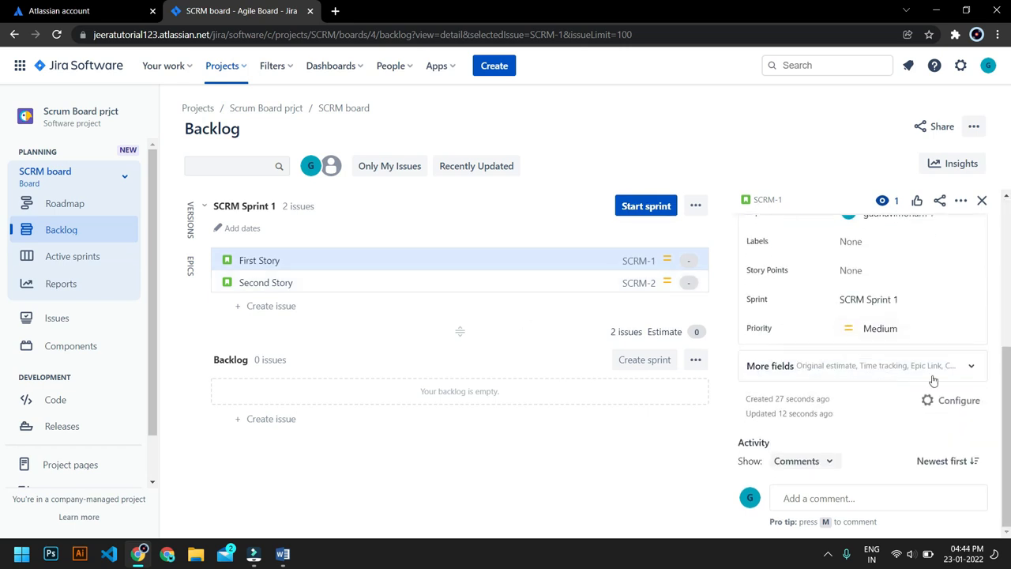
click(861, 269)
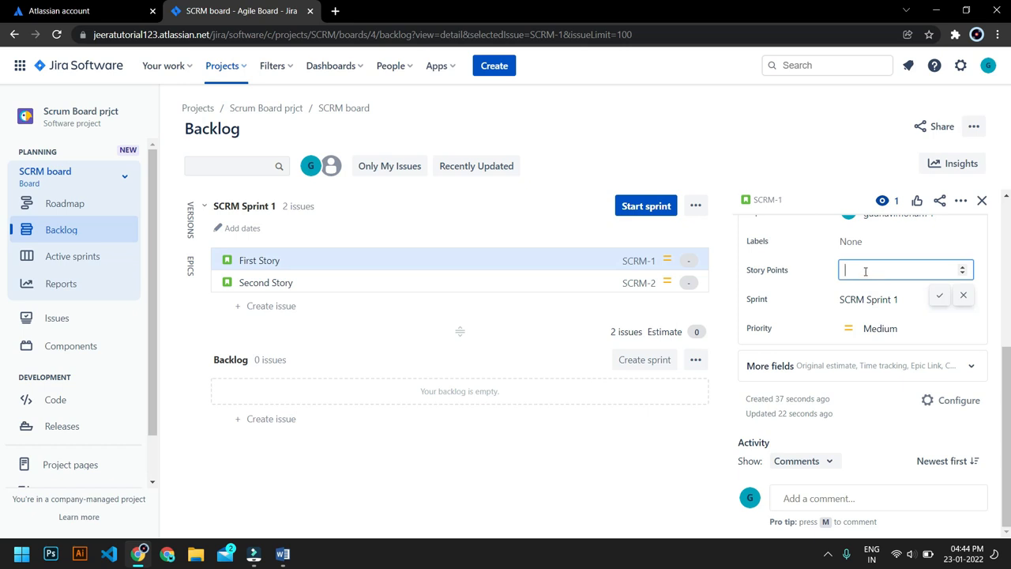
text(2)
key(Return)
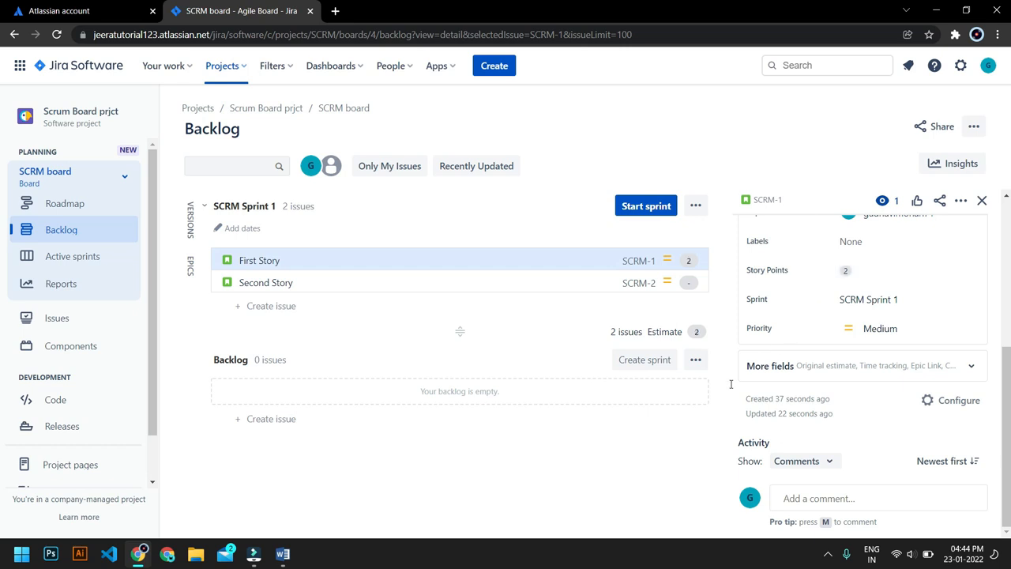
- Set the story points of Second Story to 8 in its issue details
click(575, 282)
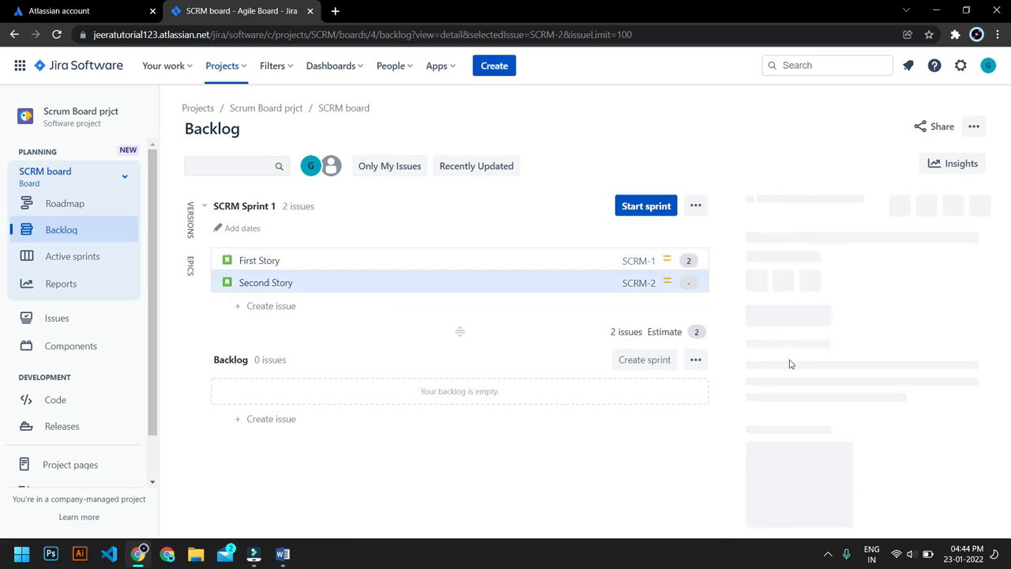
scroll(789, 360, down, 3)
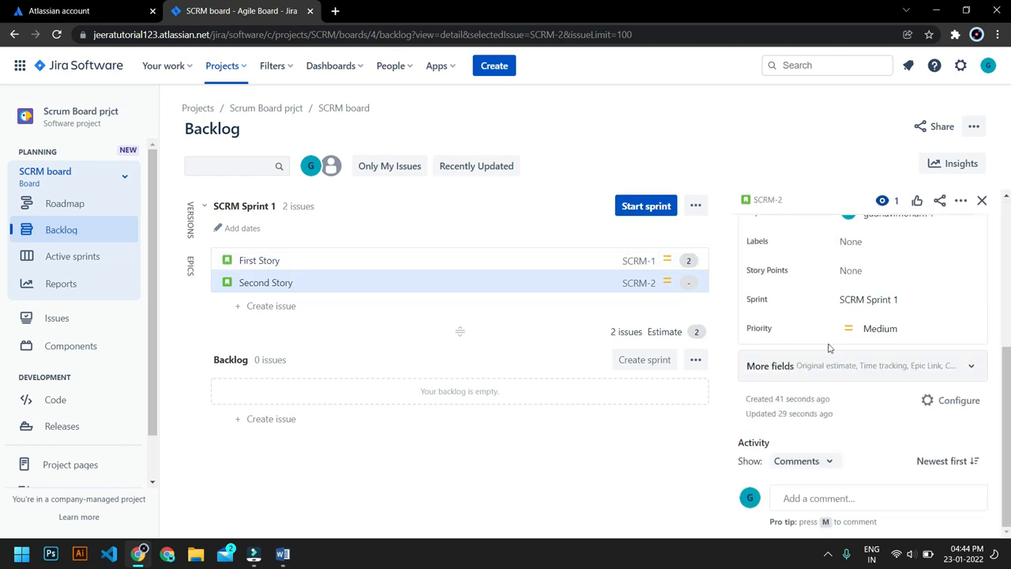
click(873, 268)
text(8)
key(Return)
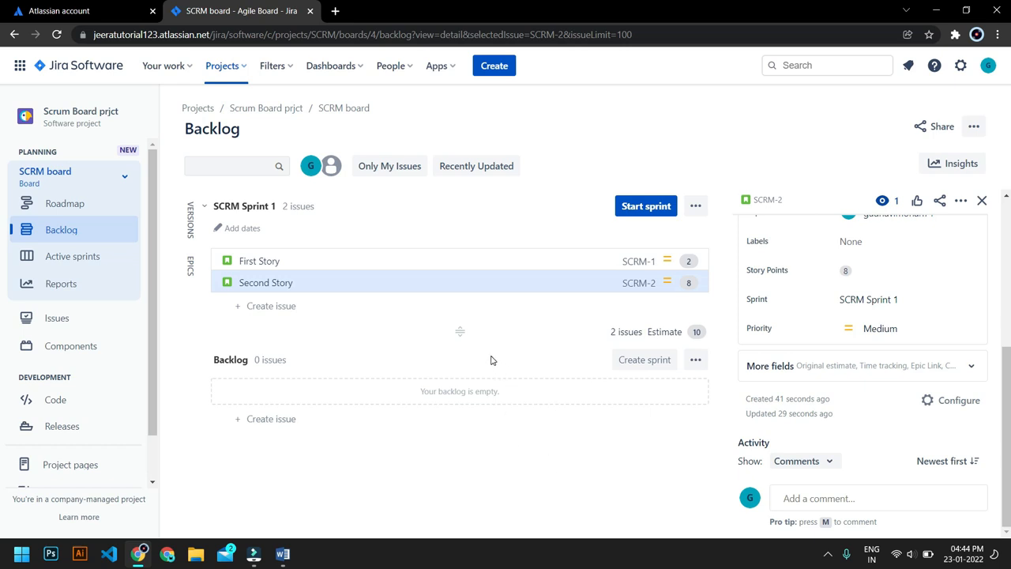
- Start SCRM Sprint 1 with the default two-week duration and dates
click(646, 205)
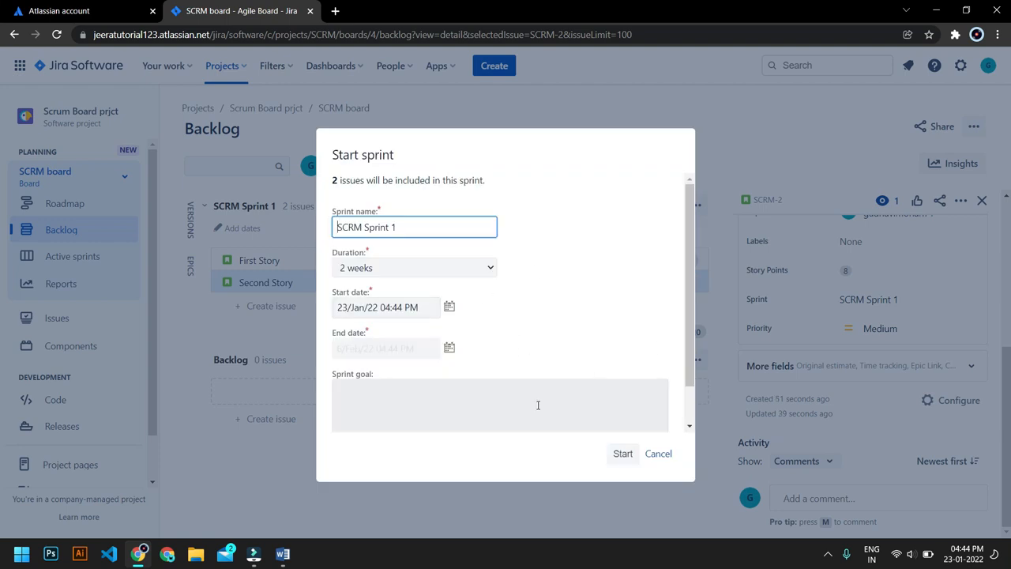
click(622, 453)
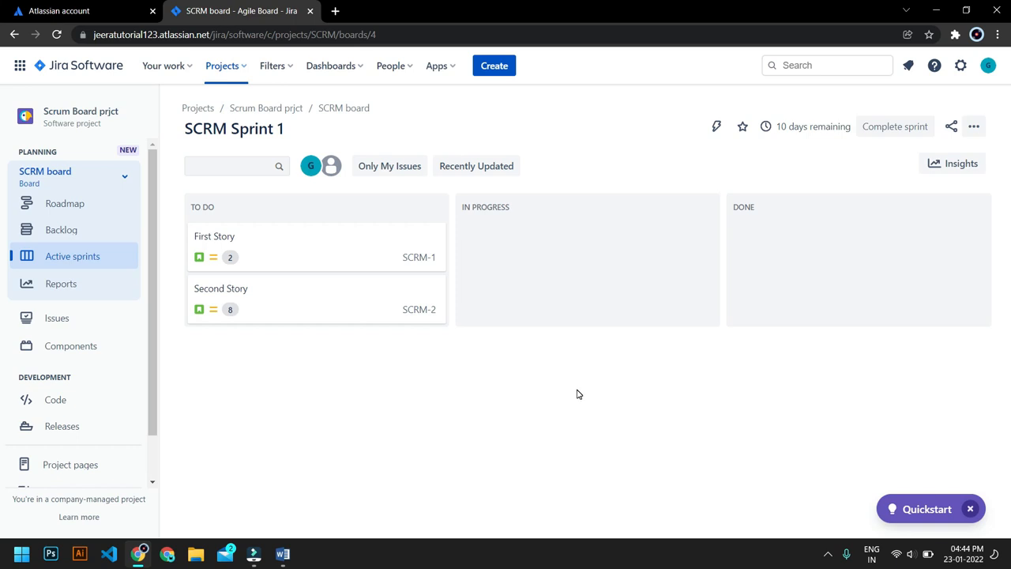
- In the SCRM board's column settings, add a column named "In QA" with the In Progress category
click(973, 128)
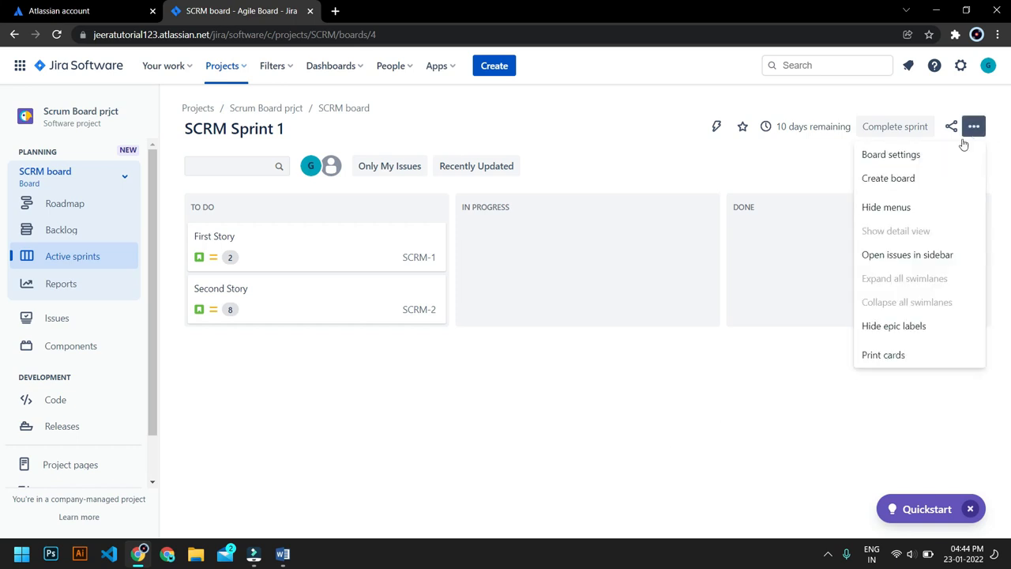
click(892, 163)
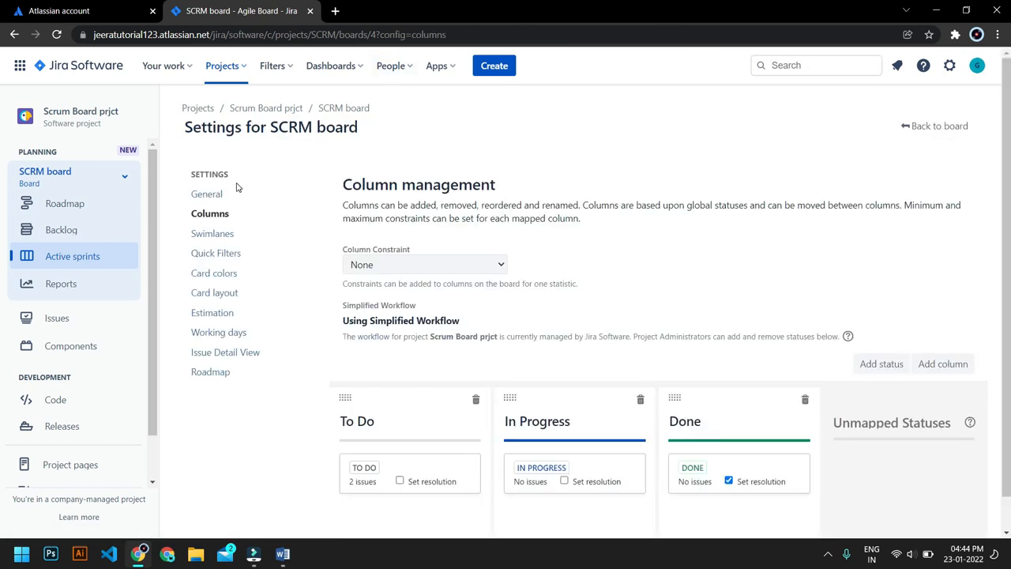
click(226, 198)
click(227, 213)
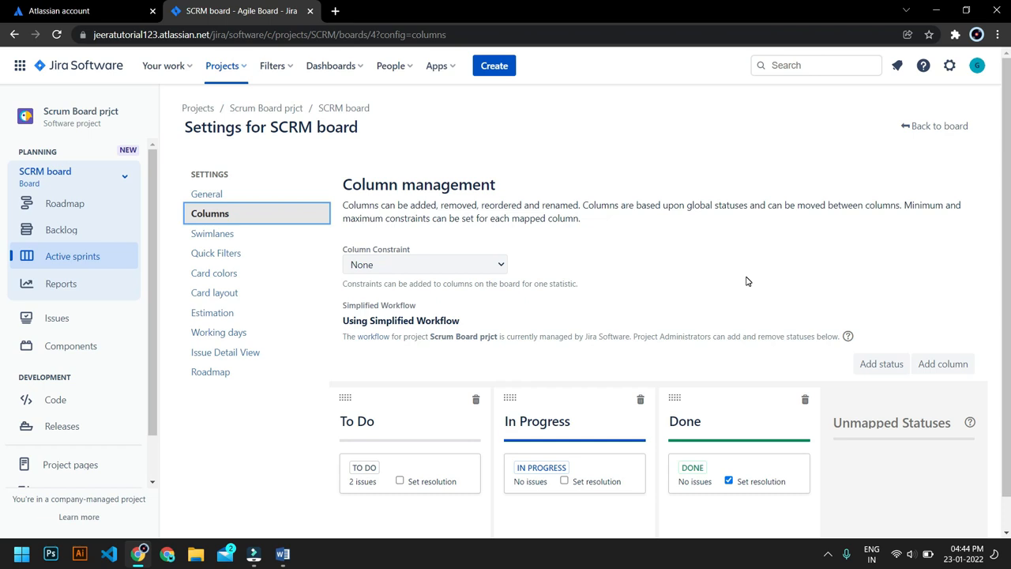
click(944, 364)
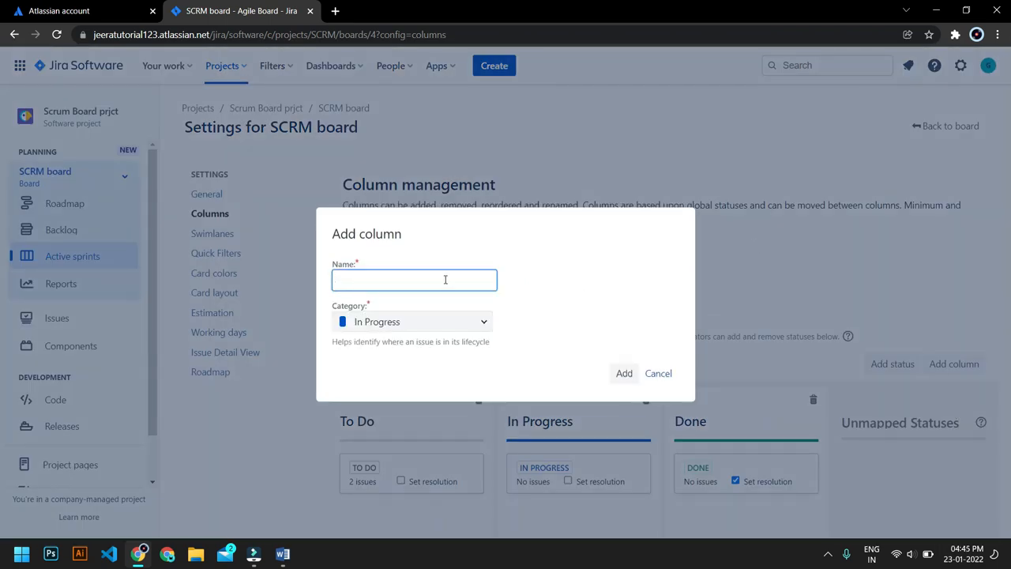
text(In QA)
click(621, 374)
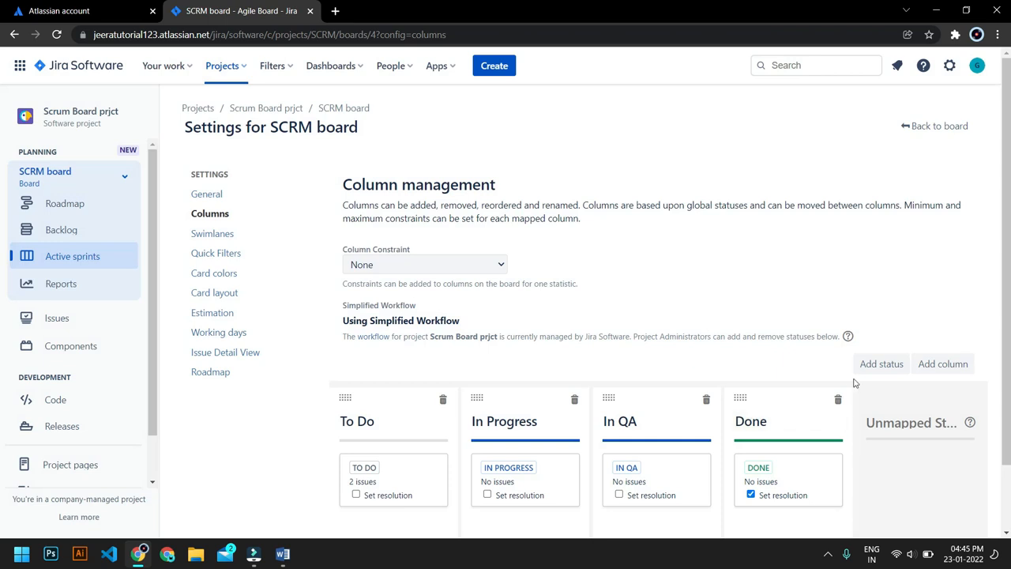
- Add another board column named "On Staging" with the In Progress category
click(942, 363)
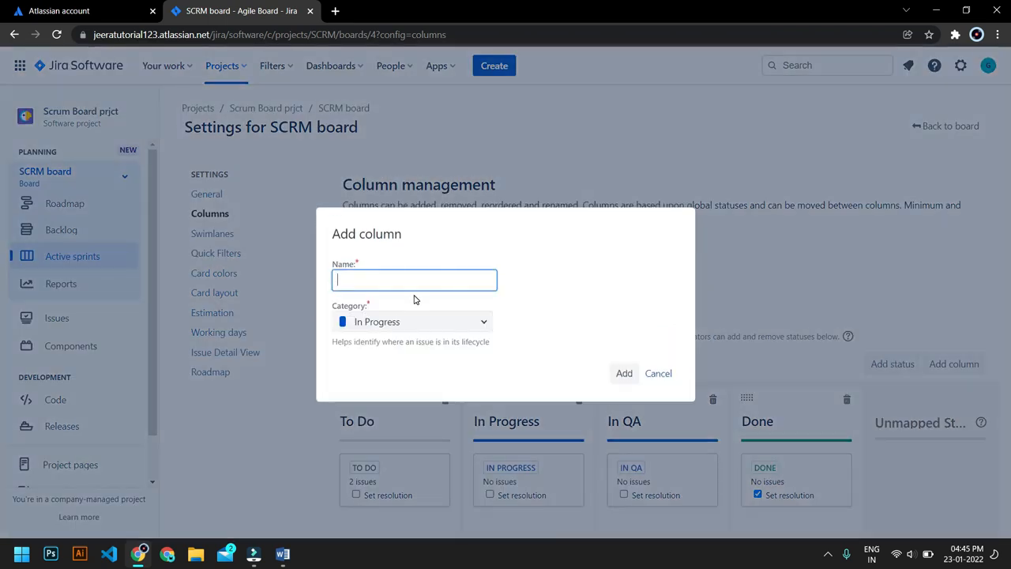
text(On Staging)
click(623, 373)
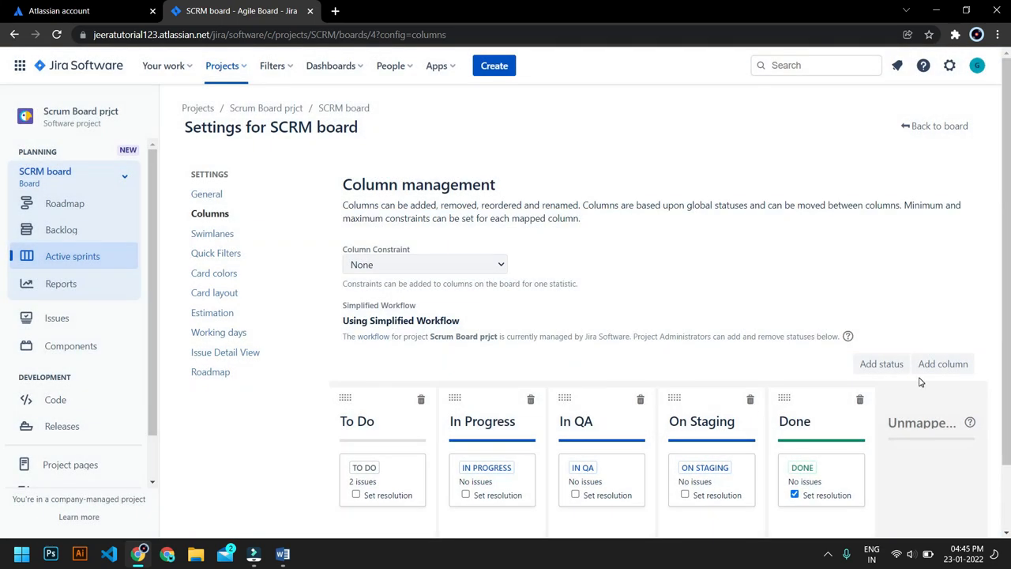
- Add a board column named "In Production" with the In Progress category
click(929, 365)
text(In Pro)
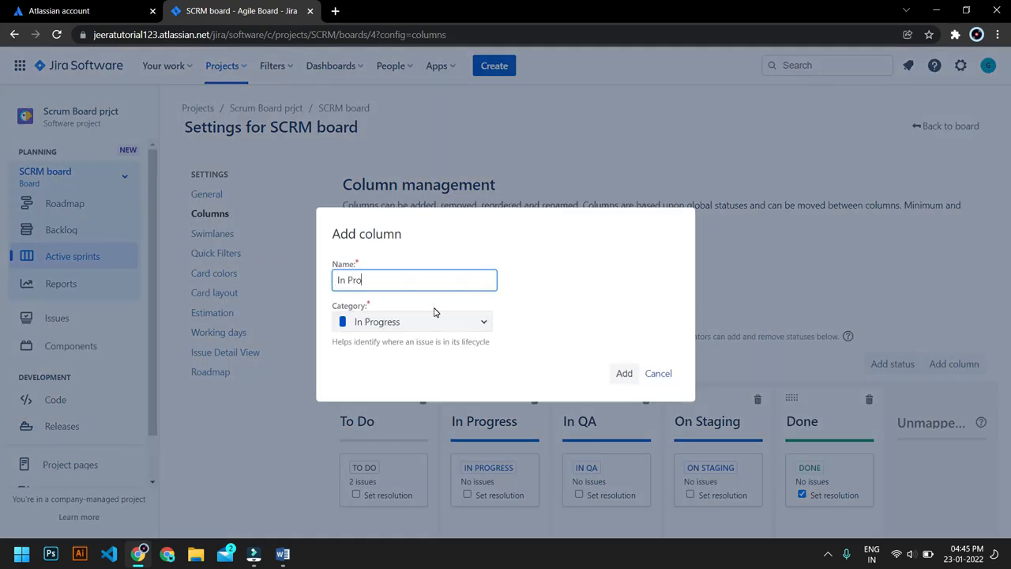
text(duction)
click(624, 373)
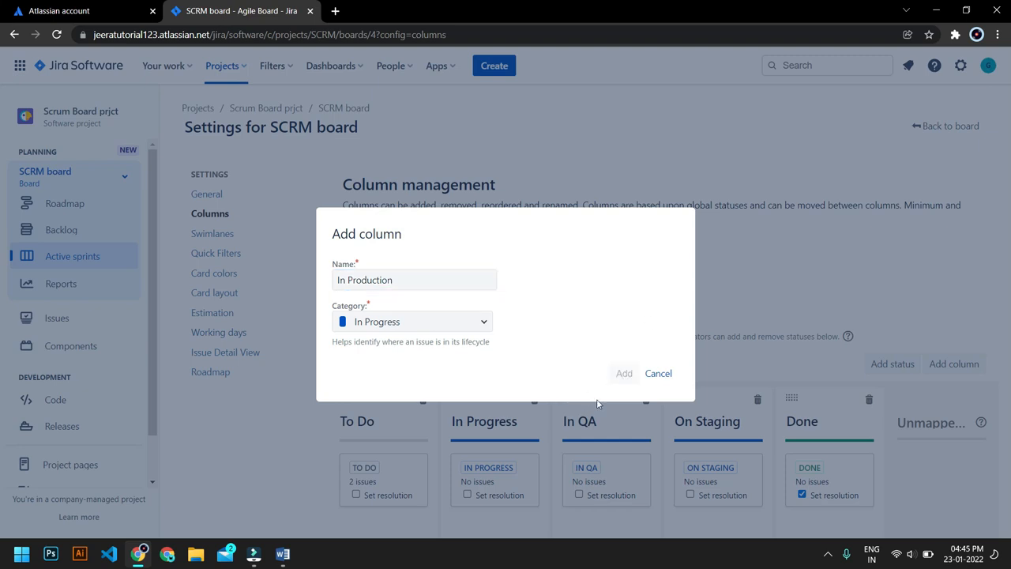
- Unmap the On Staging status and put a new "QA on Staging" status with the In Progress category in the On Staging column
scroll(746, 426, down, 2)
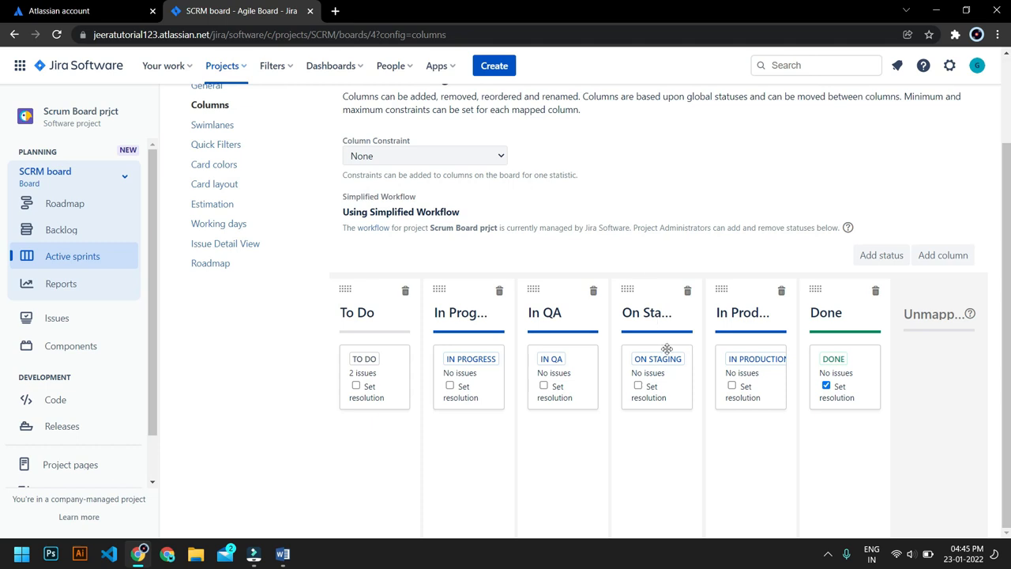
drag(660, 355, 942, 415)
click(889, 261)
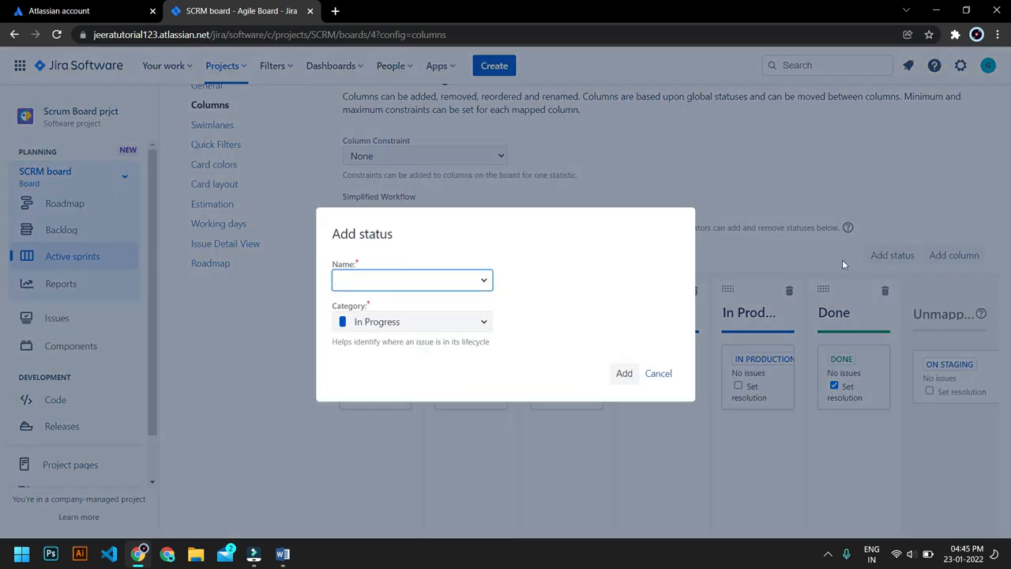
text(QA on Staging)
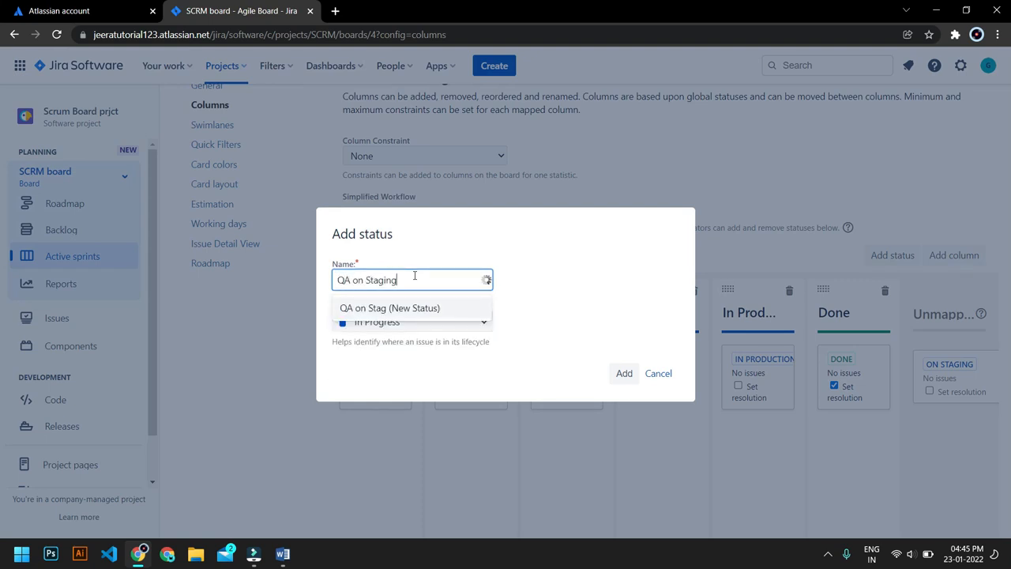
click(624, 373)
drag(928, 380, 647, 276)
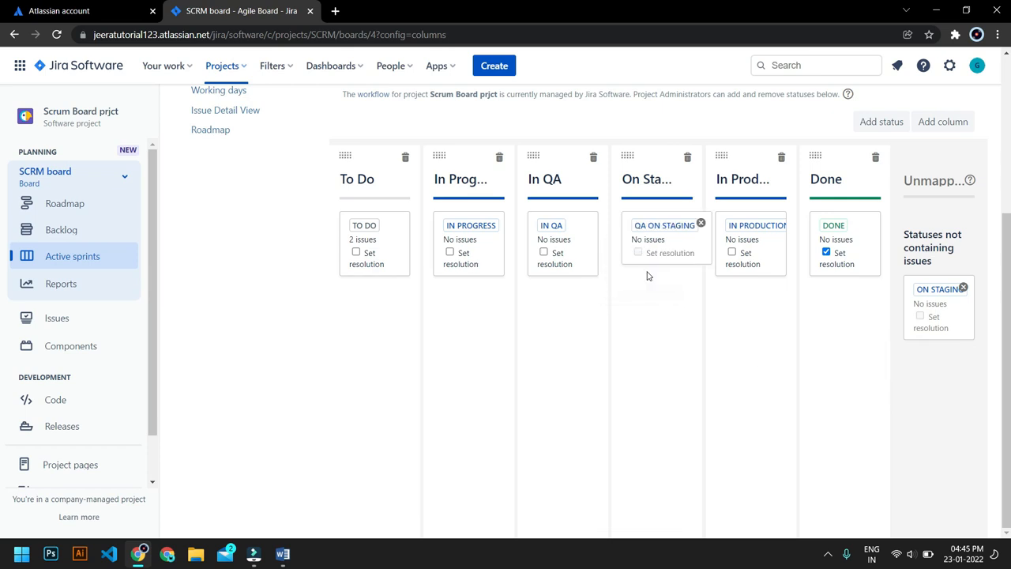
- Add a status named "QA on Staging passed" with the In Progress category and map it to the On Staging column
click(878, 123)
text(QA)
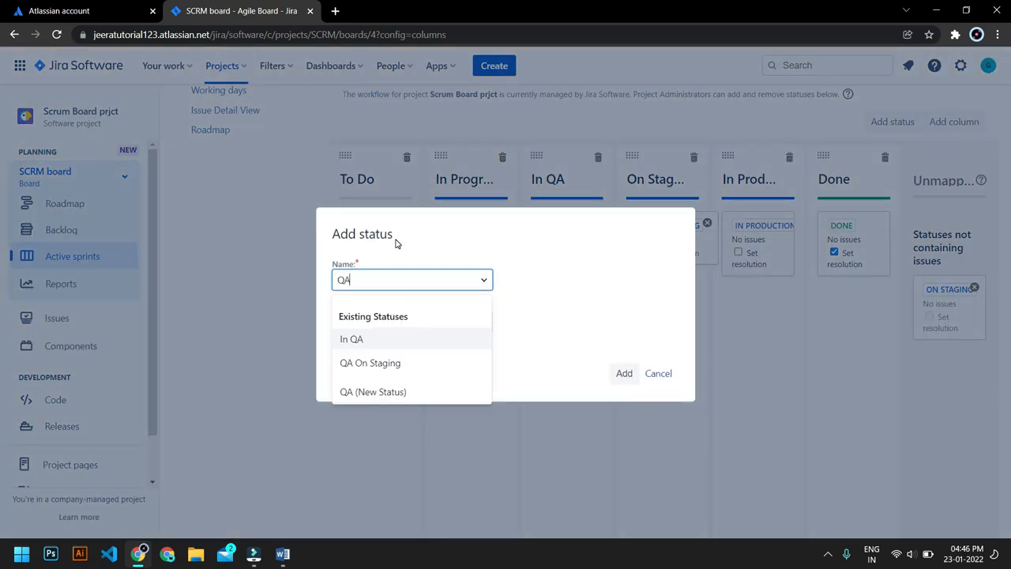
text( on Staging)
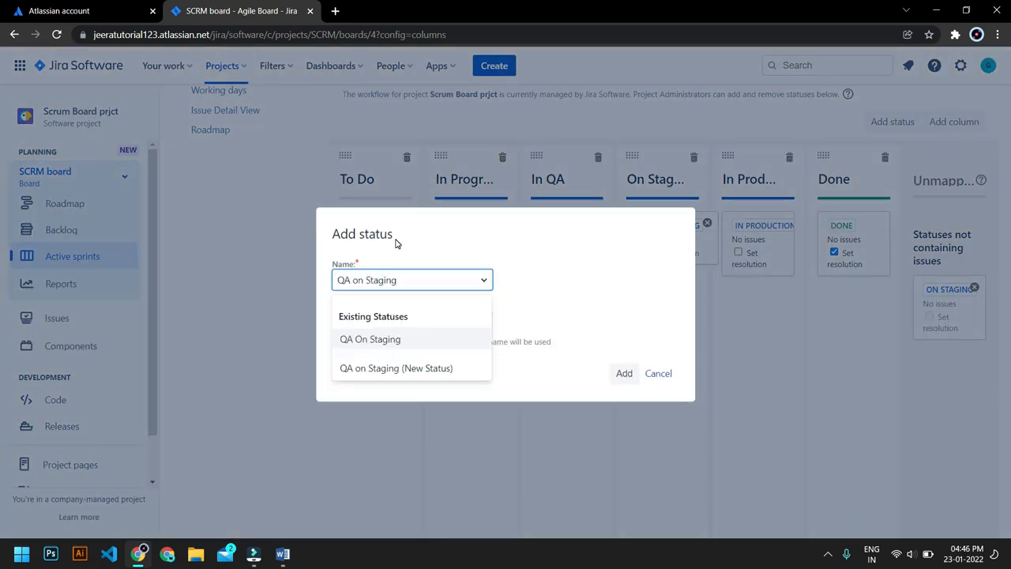
text( passed)
click(624, 372)
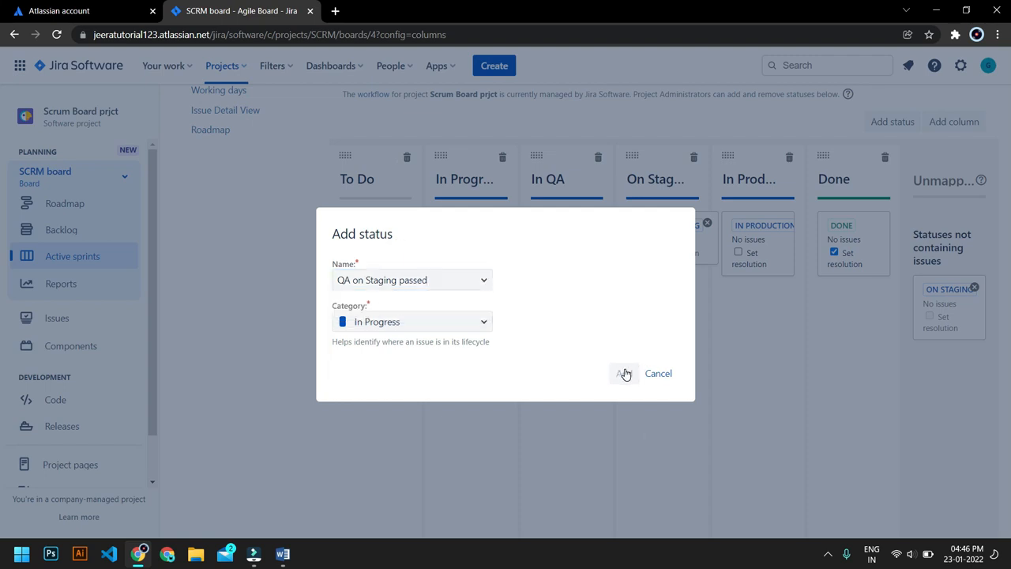
drag(924, 373, 637, 321)
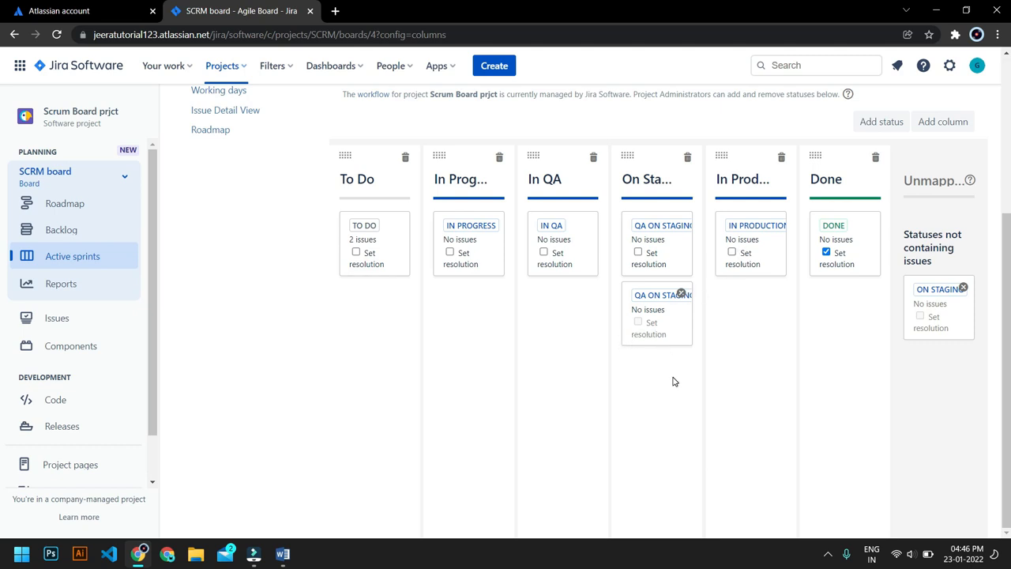
- Return to the sprint board and move First Story and Second Story from To Do to Done
scroll(672, 382, up, 3)
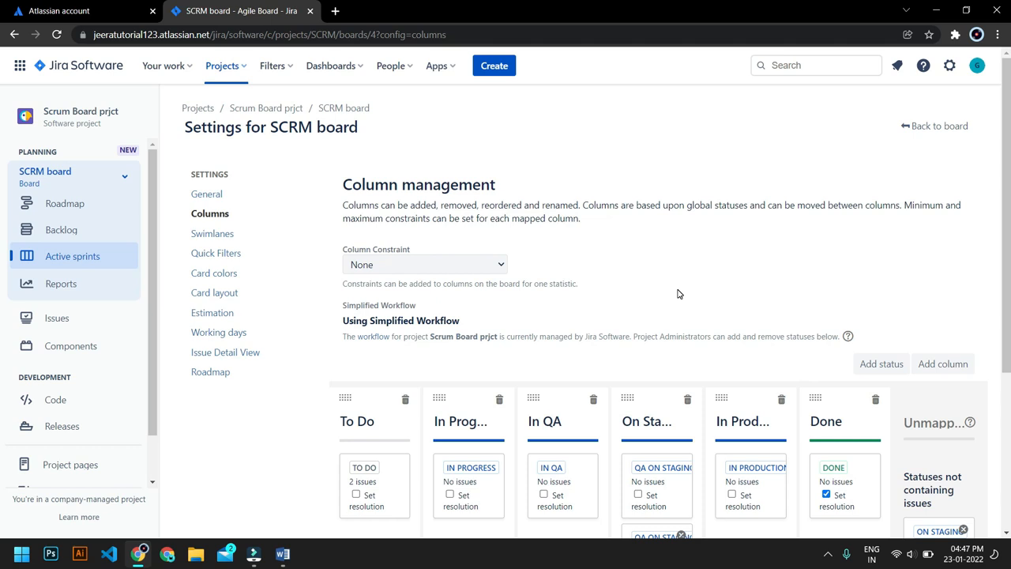
click(938, 129)
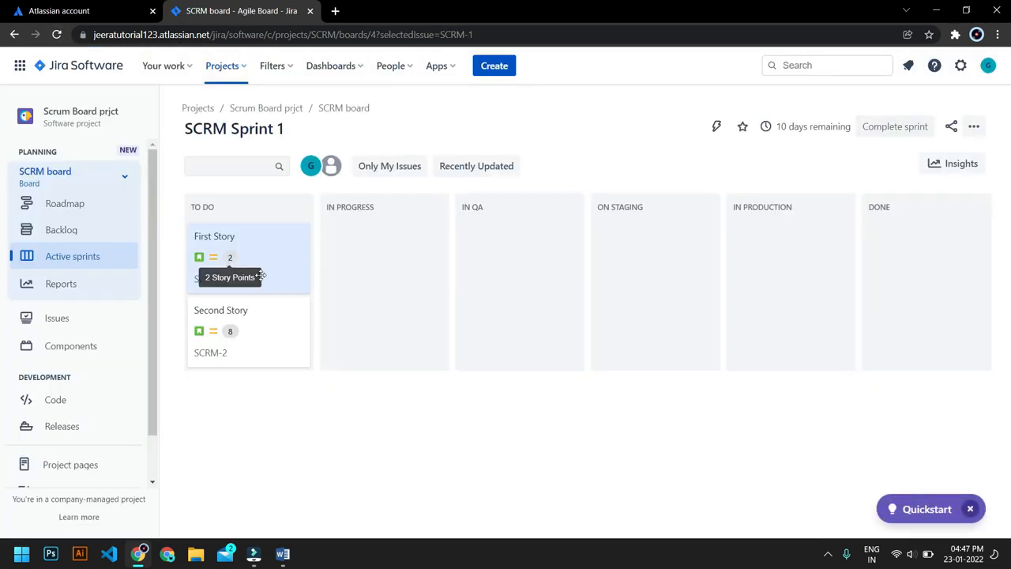
drag(261, 274, 886, 226)
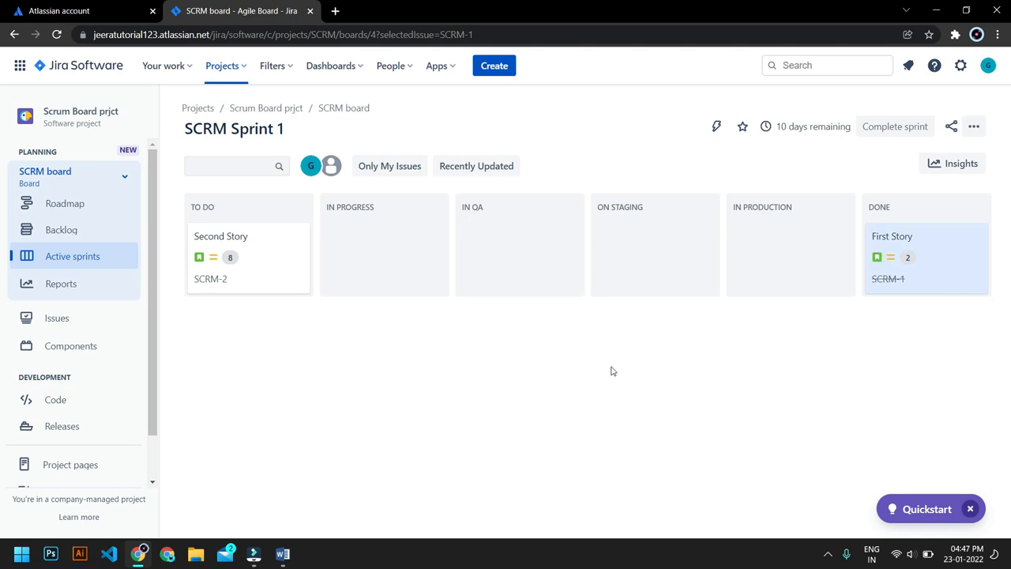
drag(273, 266, 912, 272)
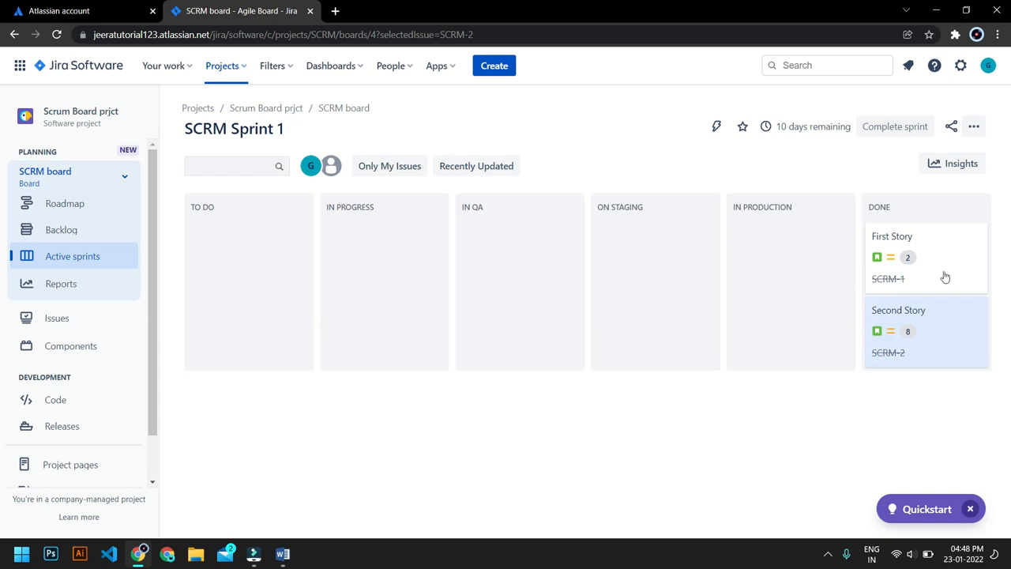
- Complete SCRM Sprint 1 and review its sprint report, including the chart and the completed issues
click(903, 132)
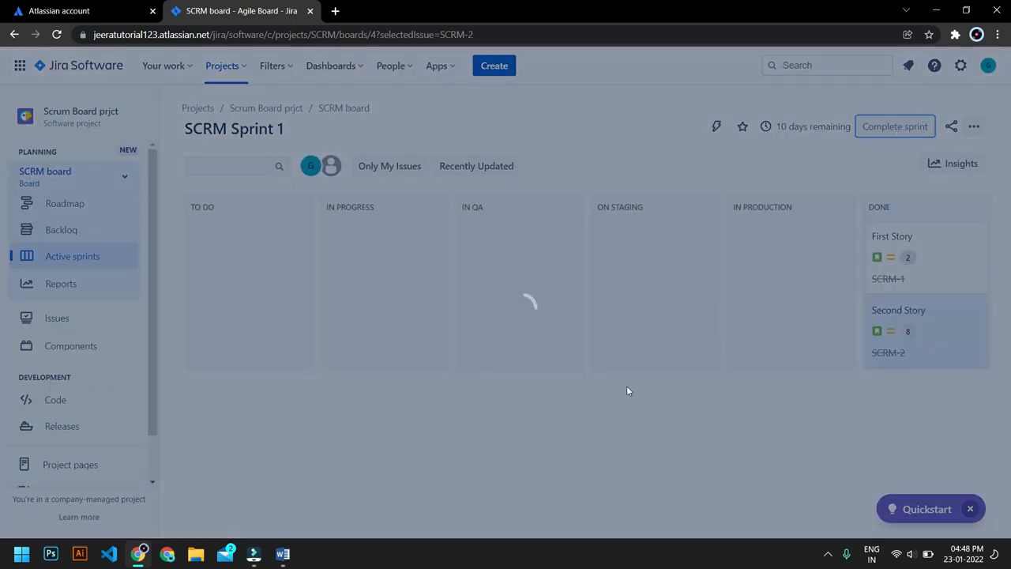
click(637, 388)
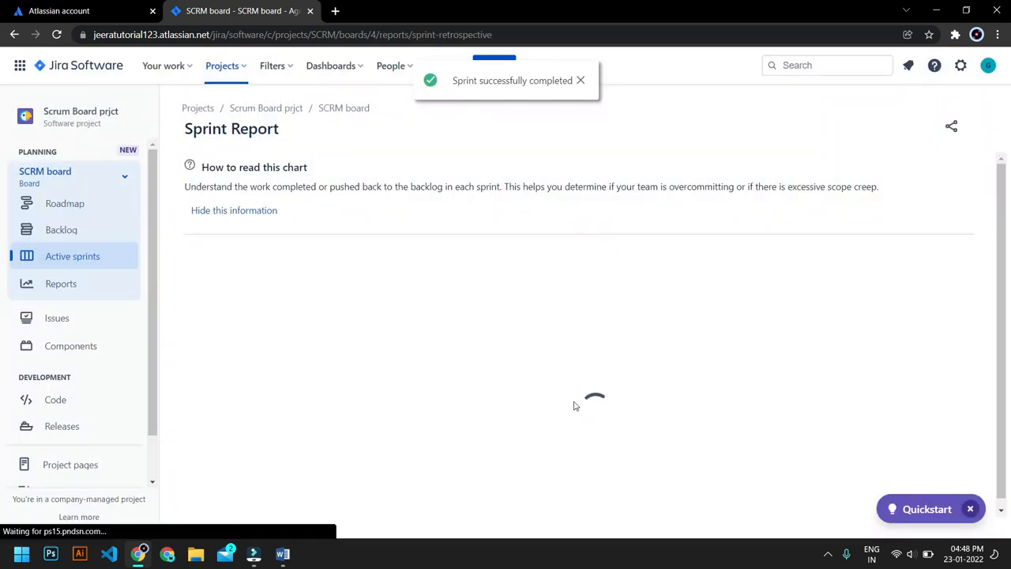
scroll(577, 368, down, 4)
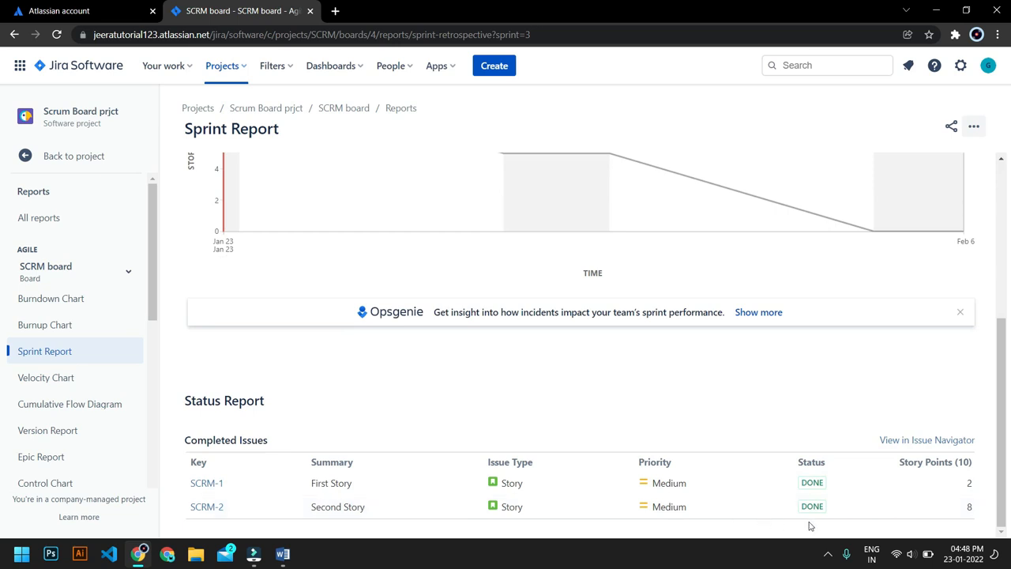
scroll(774, 407, up, 4)
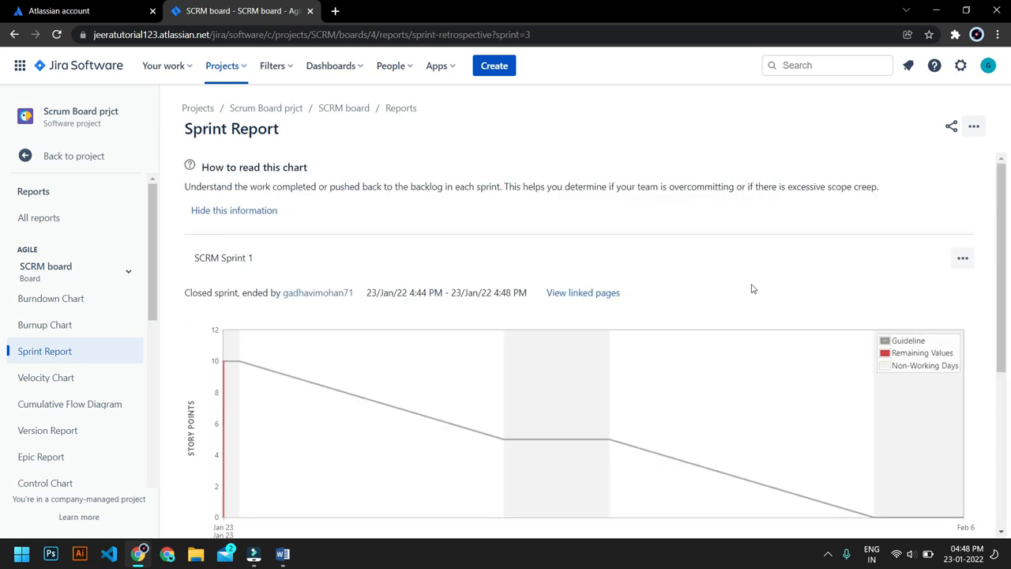